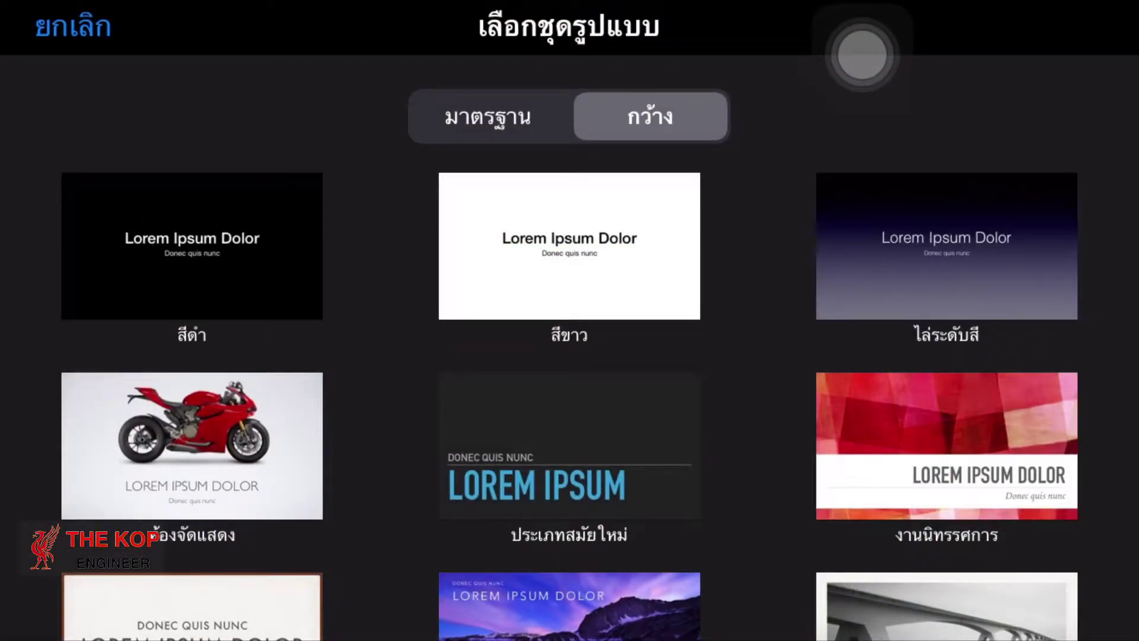
- Start a White-theme presentation and delete the title and subtitle placeholders from the first slide
left_click(570, 243)
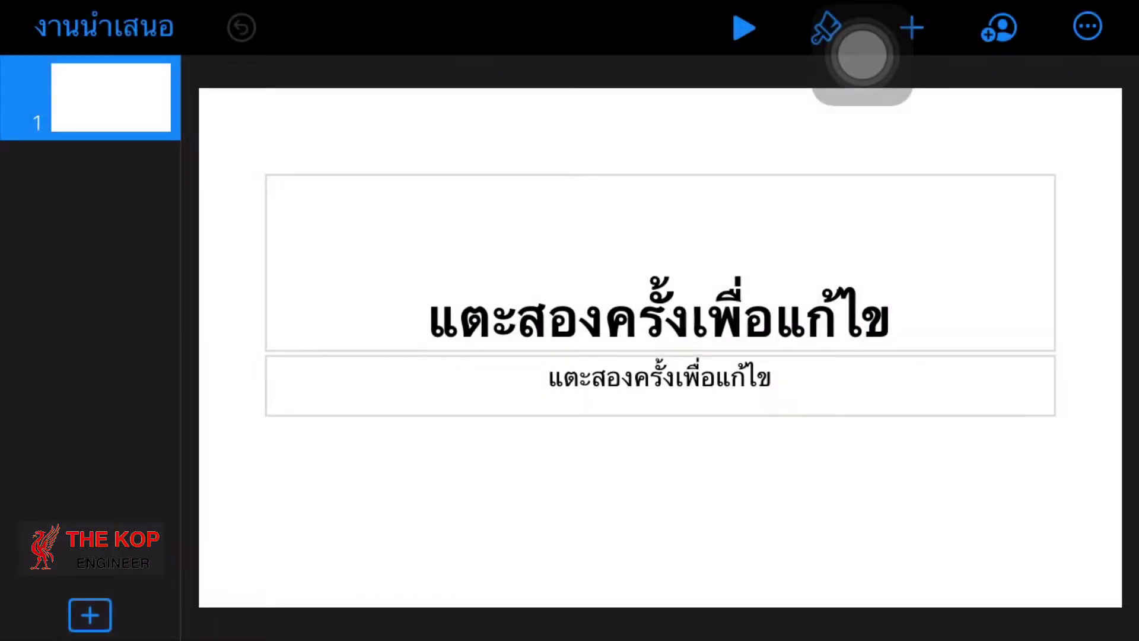
left_click(659, 261)
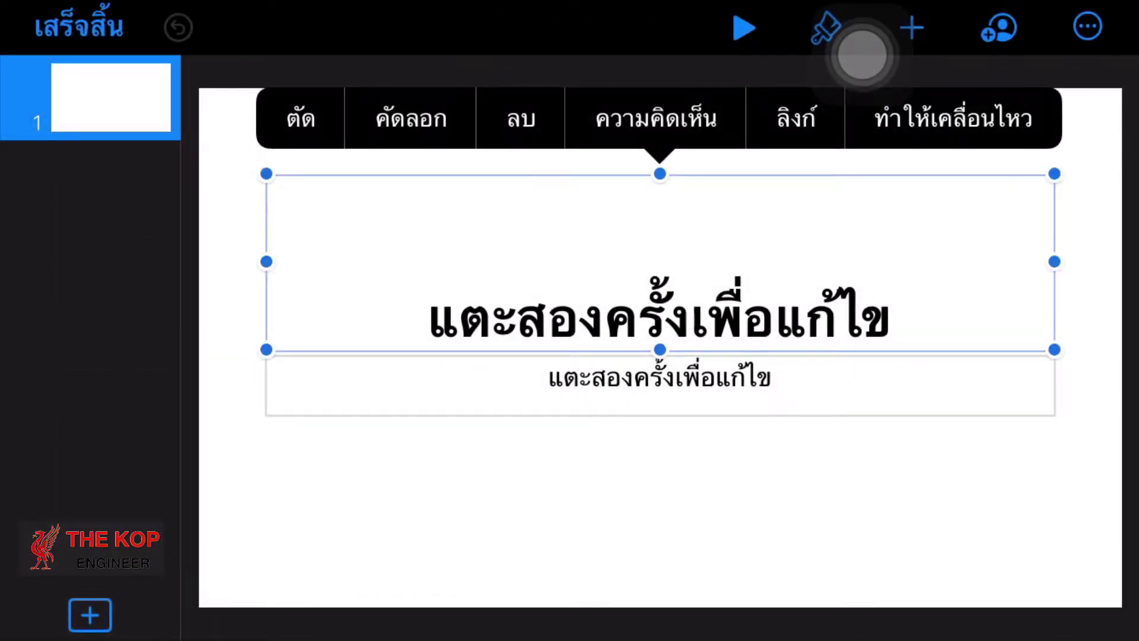
left_click(521, 118)
left_click(660, 379)
left_click(521, 299)
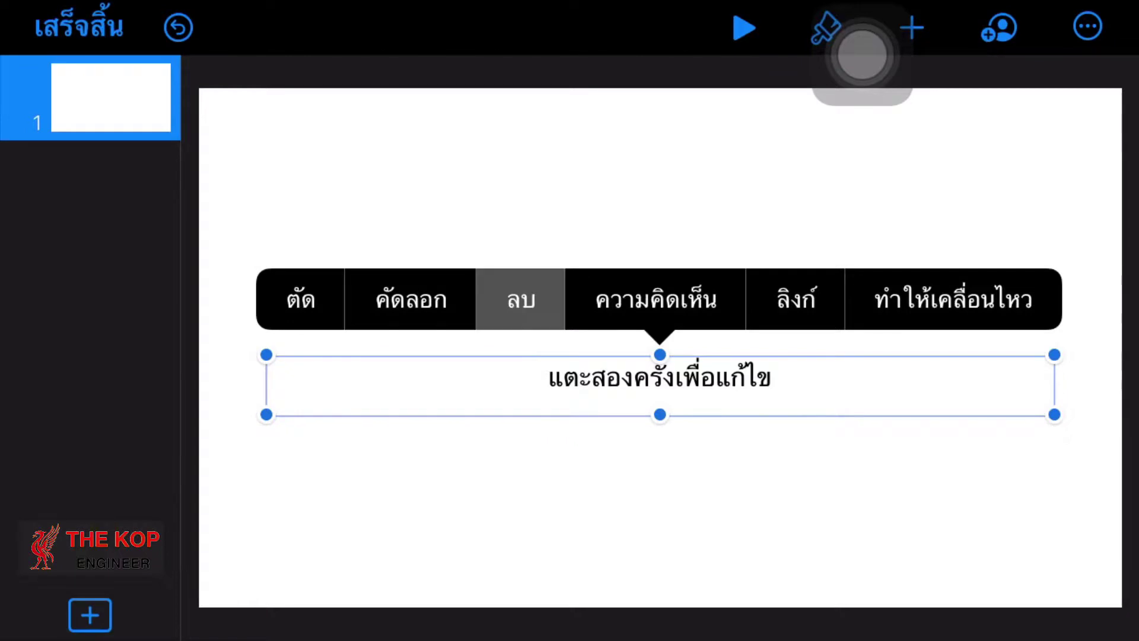
left_click_drag(862, 55, 622, 55)
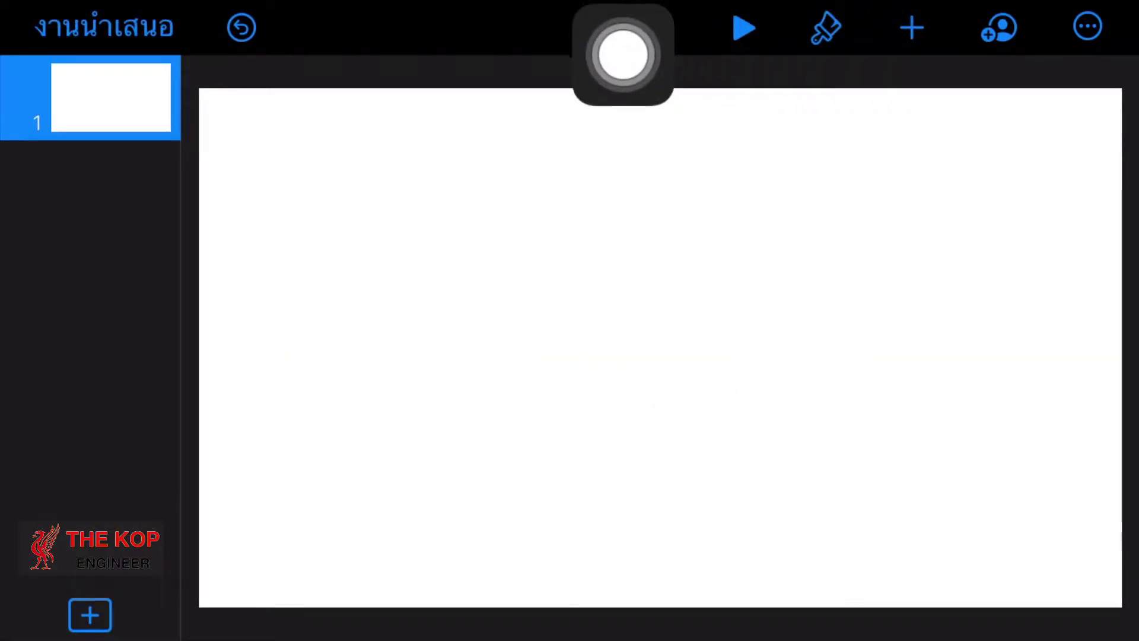
- Insert the pink Hello Kitty photo from Recent, enlarge it to 477 × 477 pt, and show its Image options
left_click(912, 28)
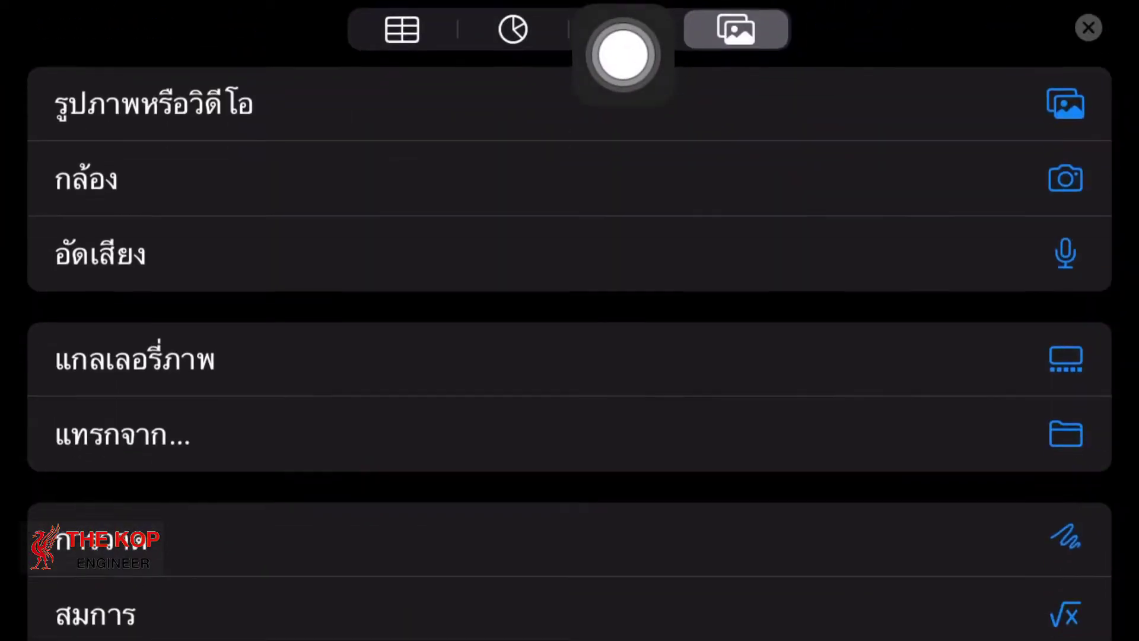
left_click(125, 102)
left_click(178, 172)
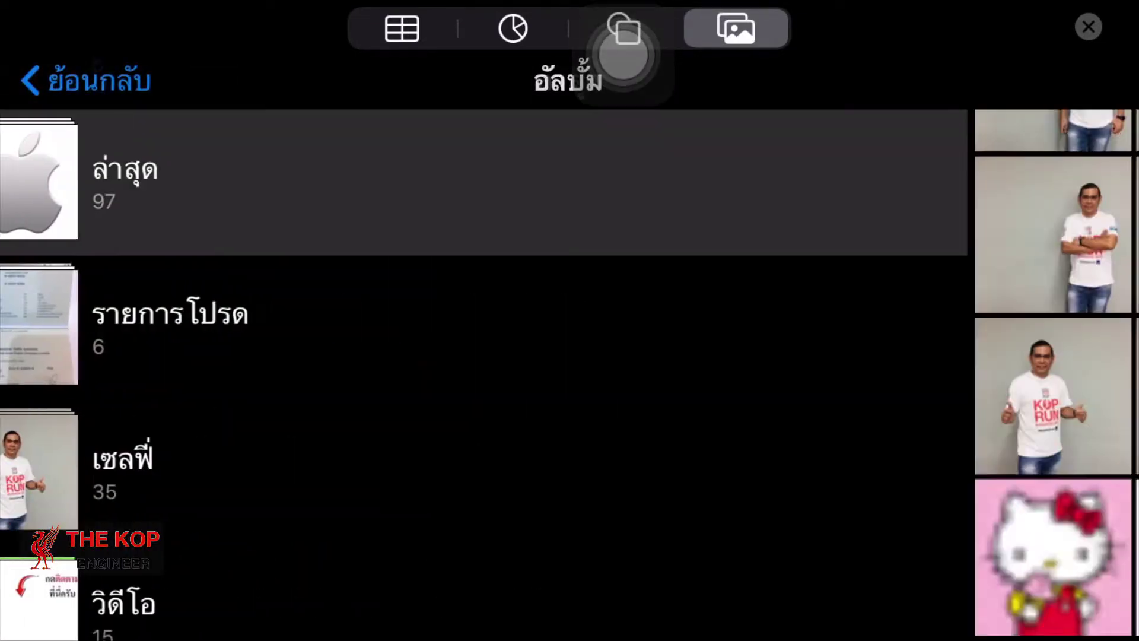
left_click(86, 557)
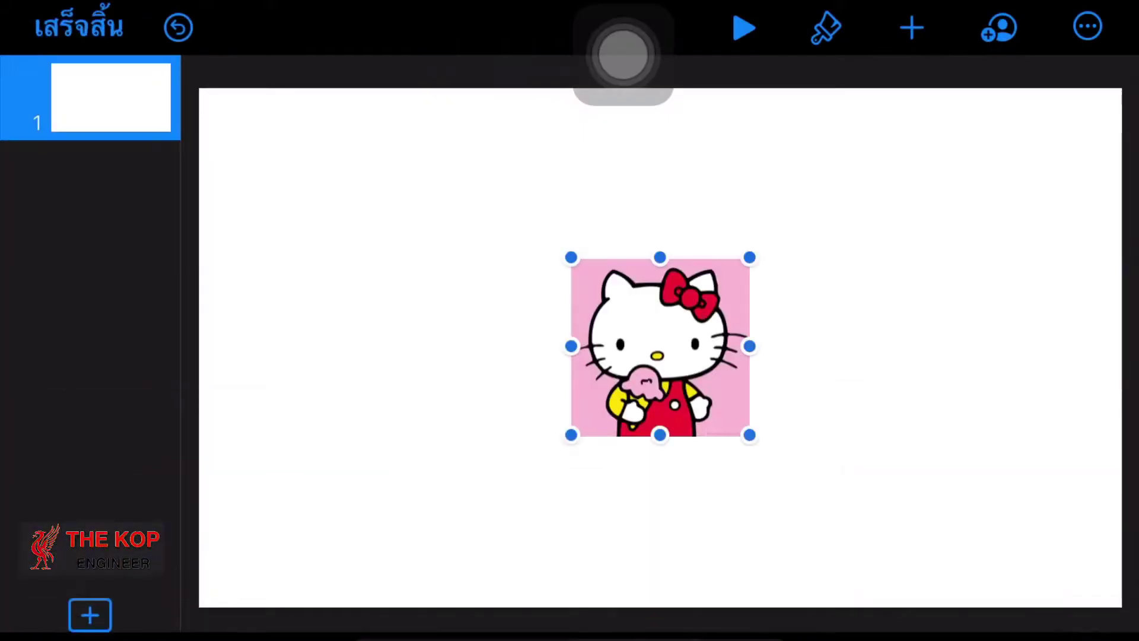
left_click_drag(749, 435, 816, 502)
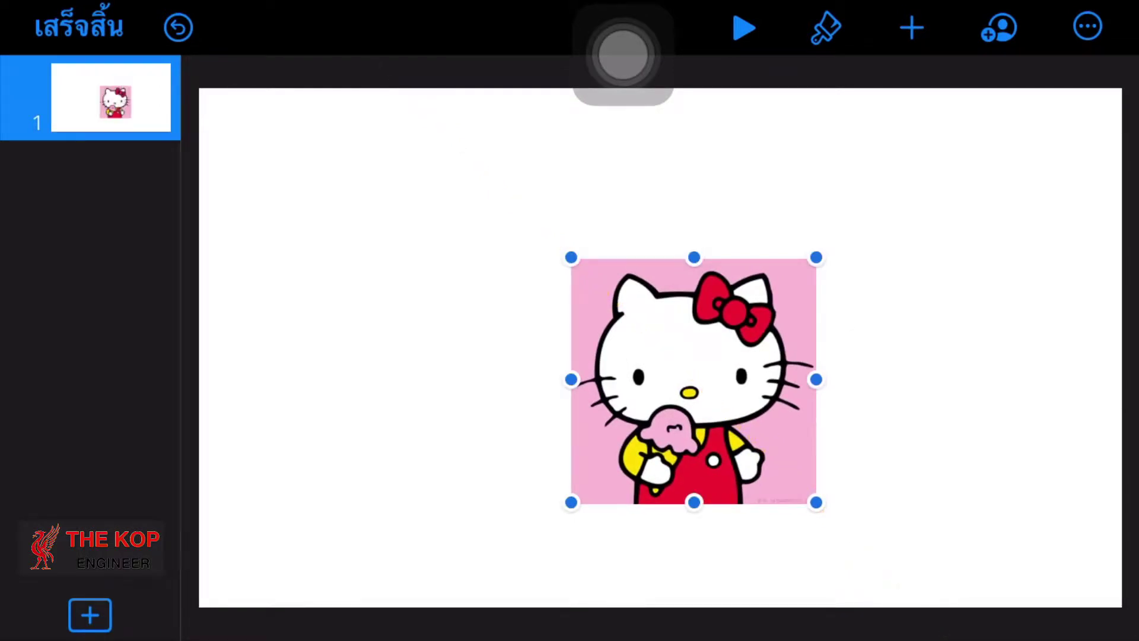
left_click(826, 28)
left_click(568, 327)
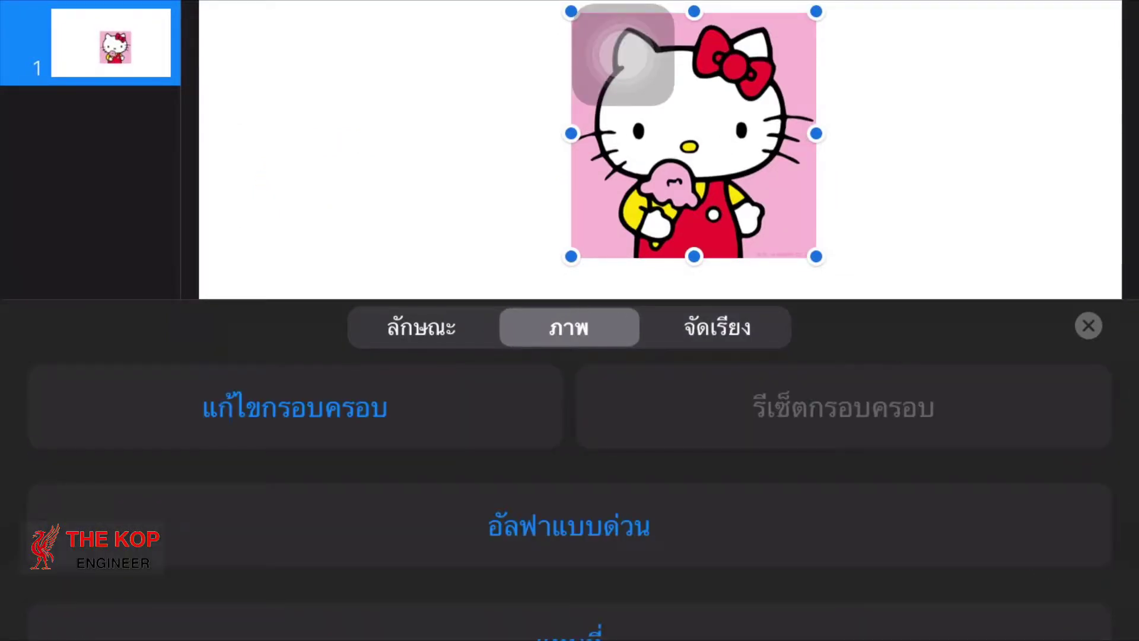
- Erase the Hello Kitty's pink background with Instant Alpha and move her to the slide's upper left
left_click(568, 526)
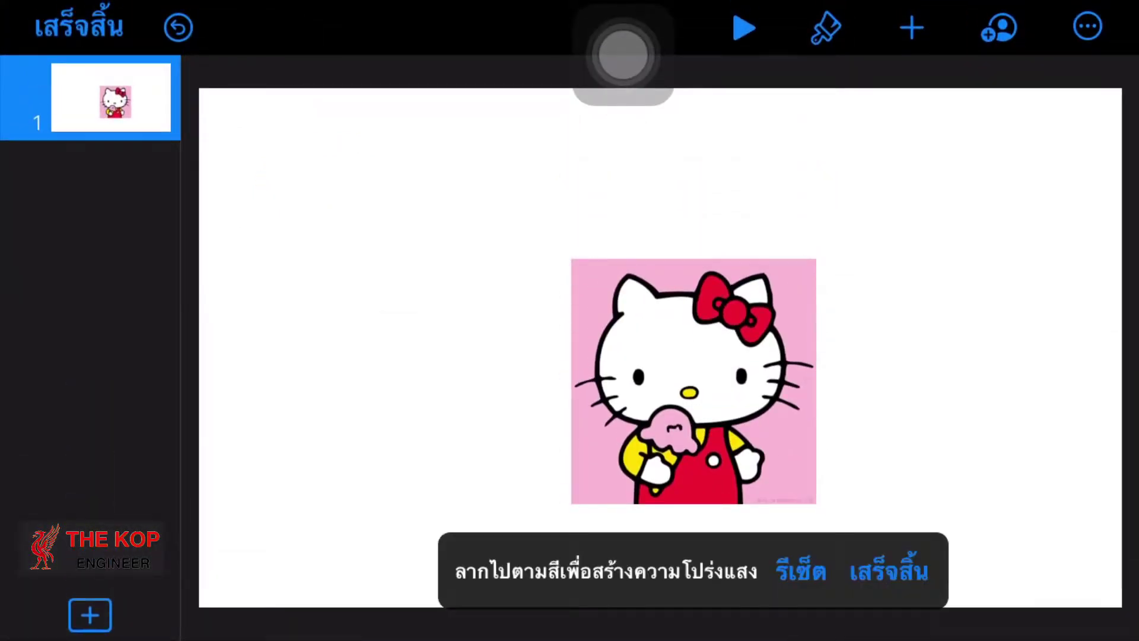
mouse_move(789, 460)
left_mouse_down()
mouse_move(801, 386)
mouse_move(792, 365)
left_mouse_up()
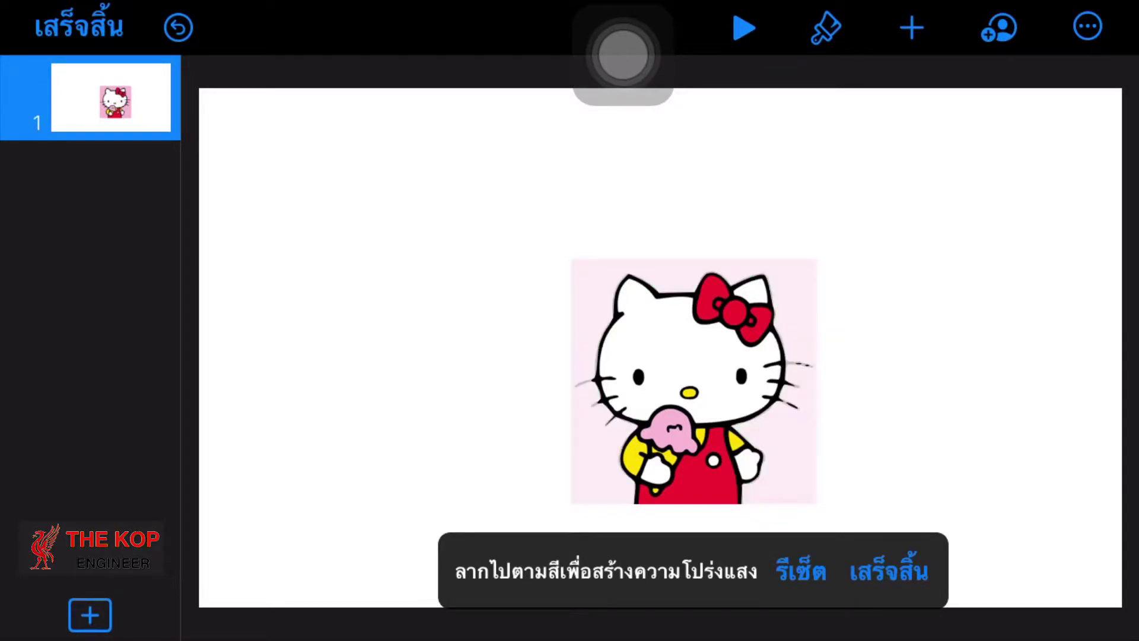
left_click(888, 571)
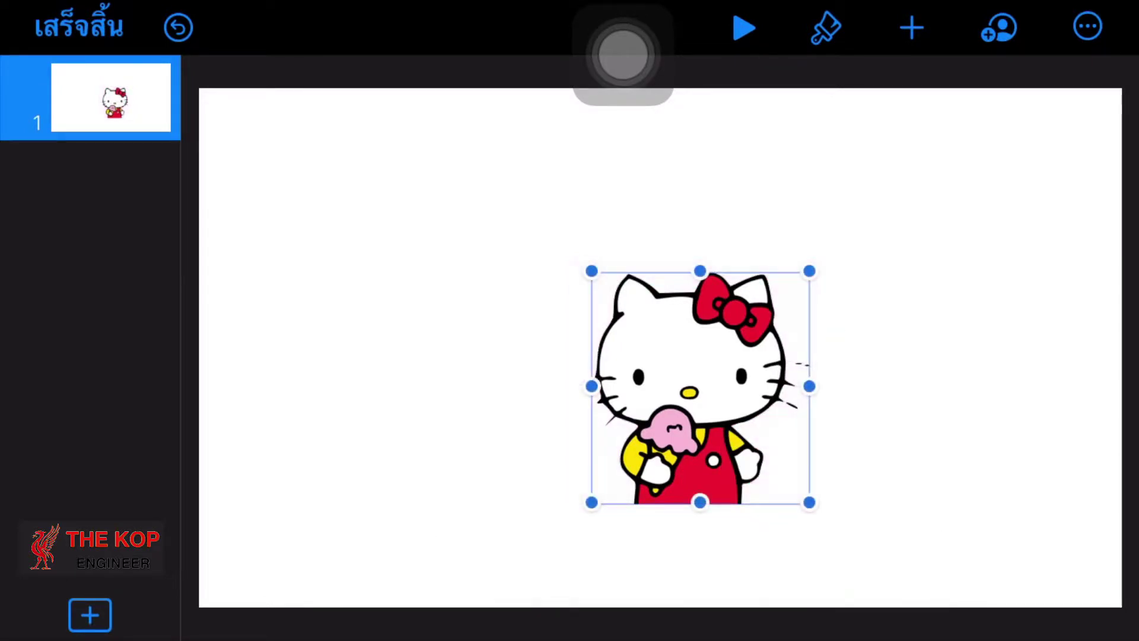
mouse_move(700, 386)
left_mouse_down()
mouse_move(380, 273)
mouse_move(391, 284)
left_mouse_up()
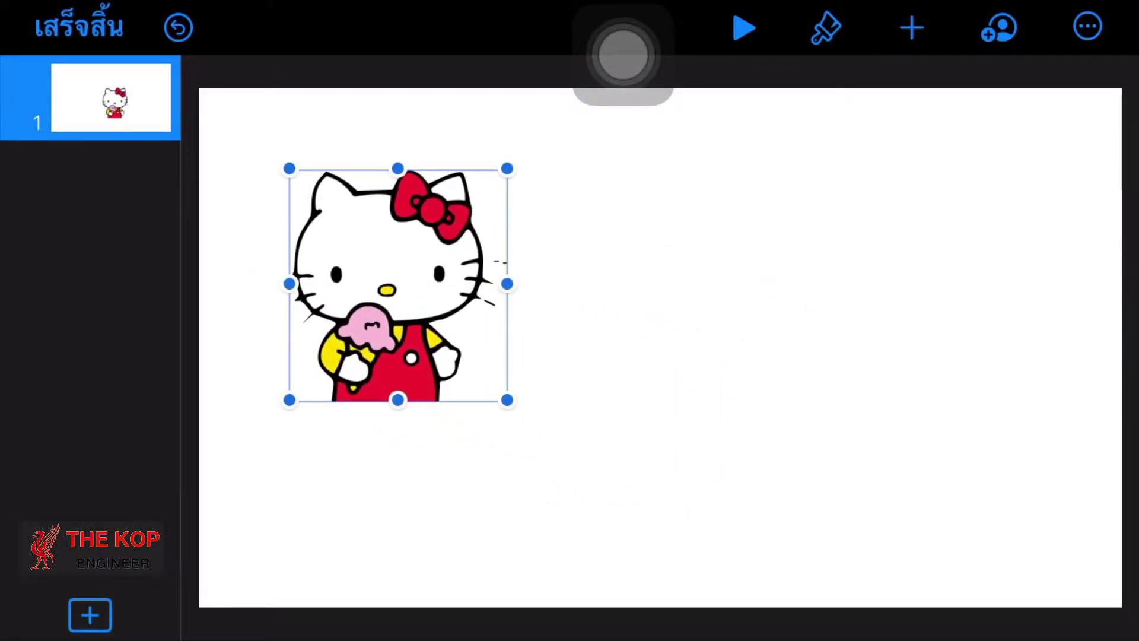
left_click(771, 475)
- Insert the flower-wearing Hello Kitty from Recent, enlarge it, and place it beside the first one
left_click(911, 28)
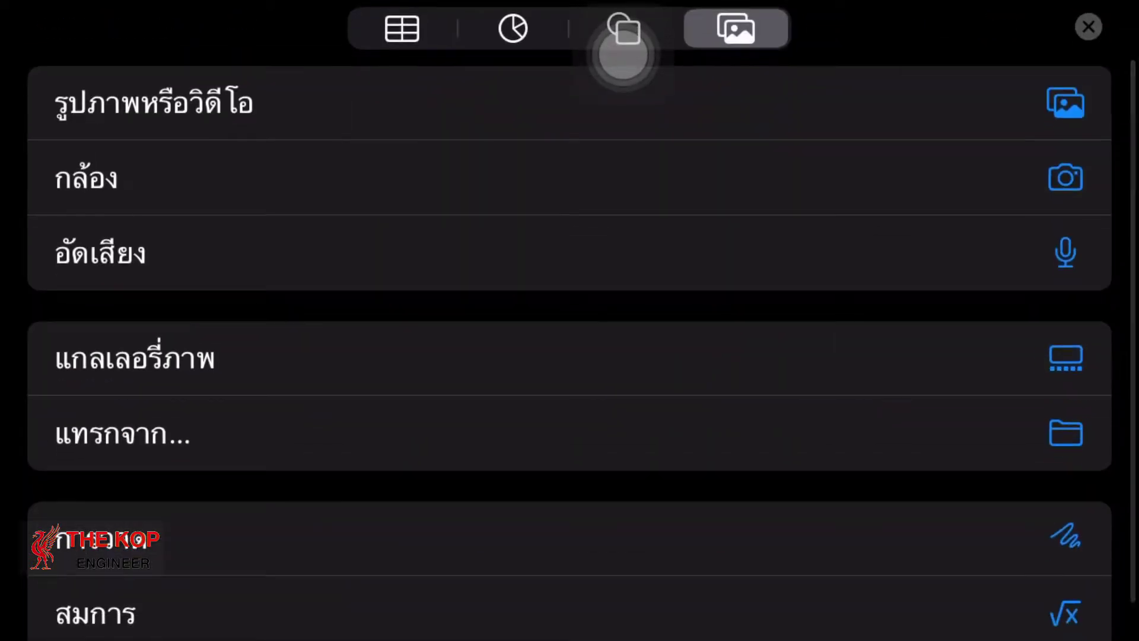
left_click(118, 102)
left_click(178, 172)
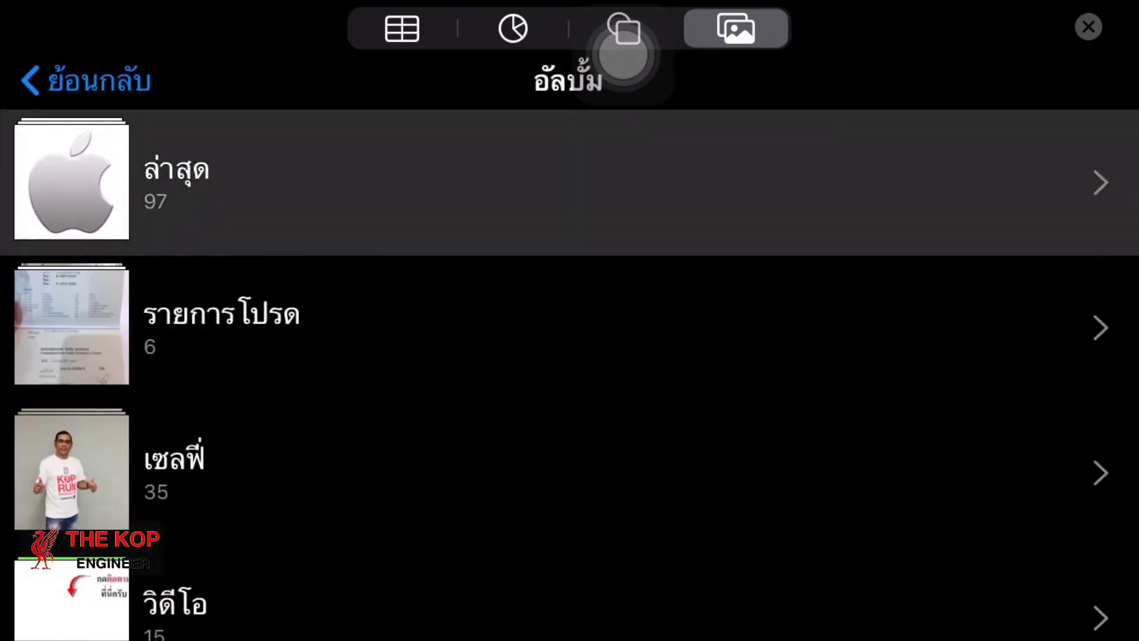
left_click(247, 558)
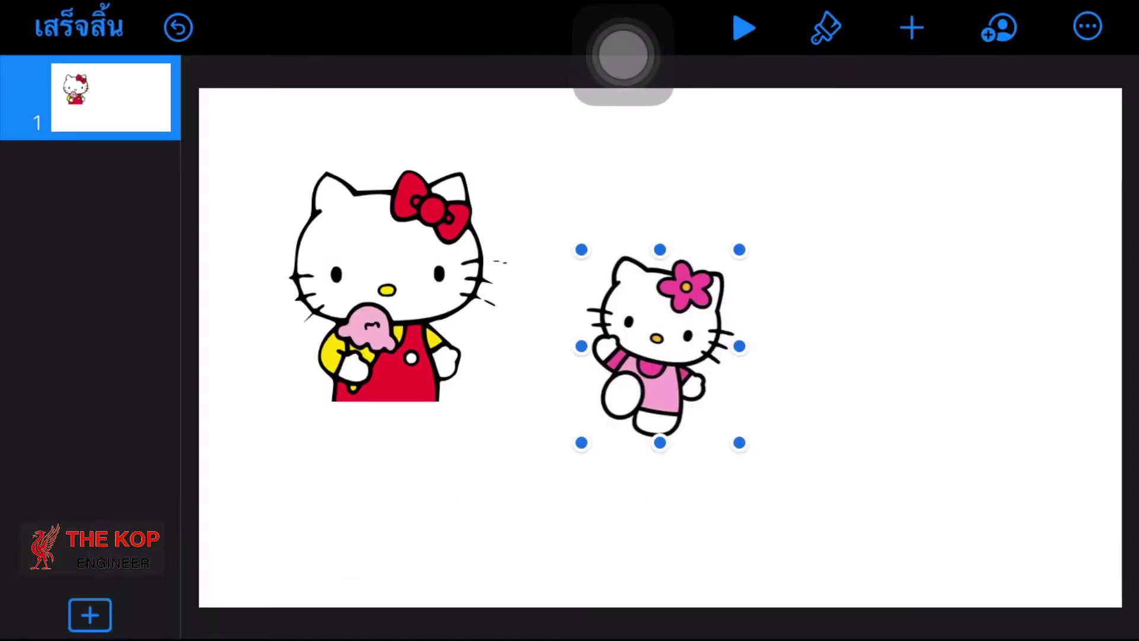
left_click_drag(739, 443, 796, 511)
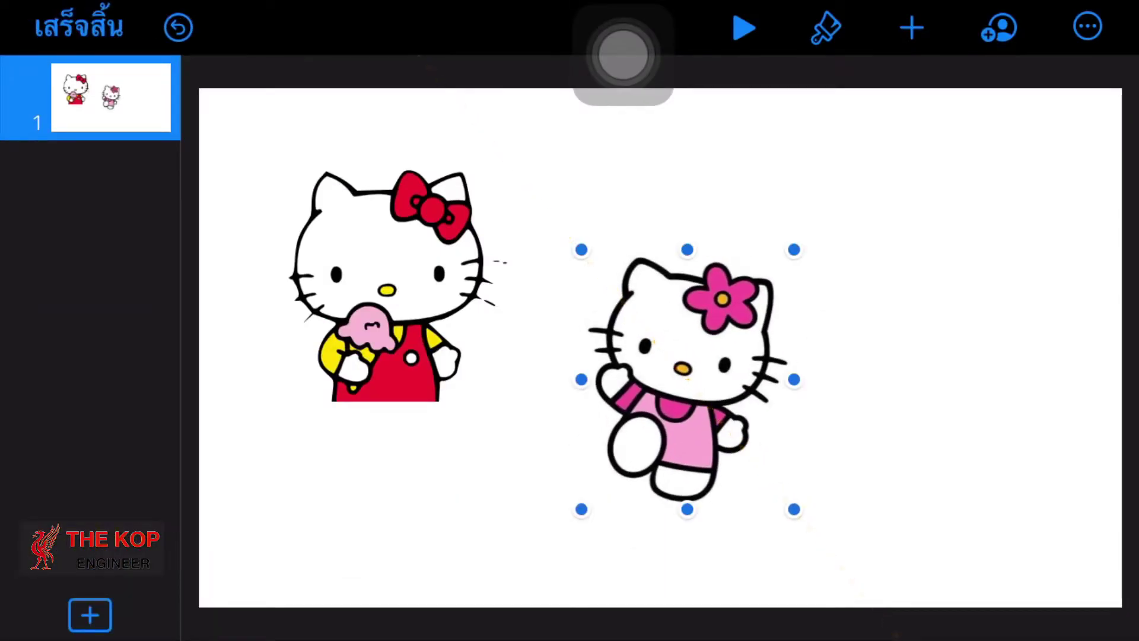
left_click_drag(688, 379, 660, 286)
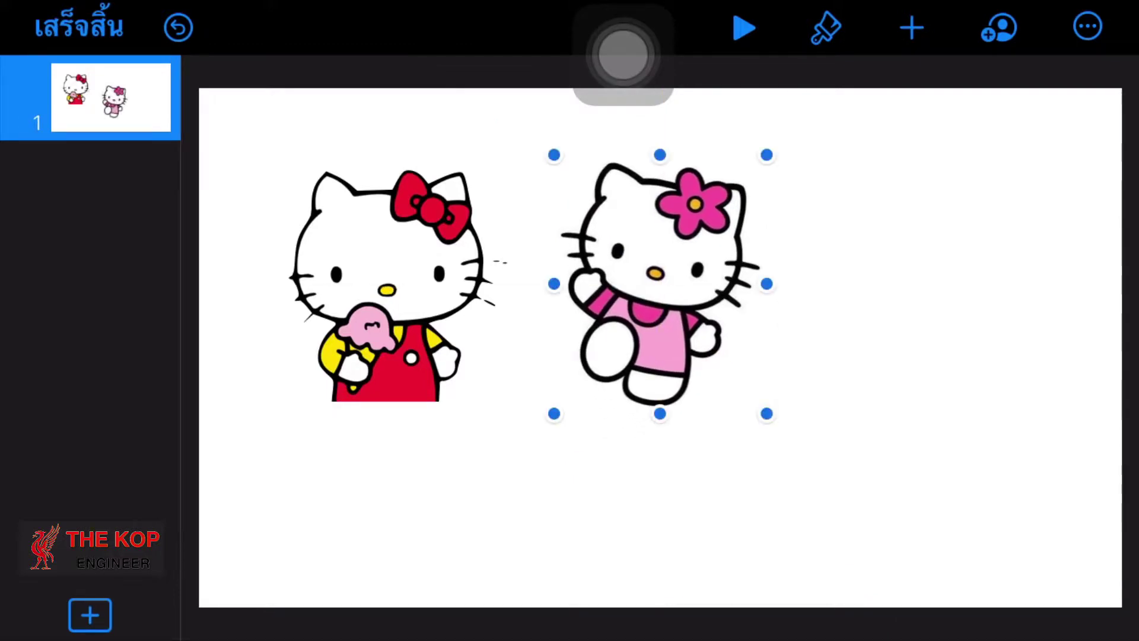
- Remove the second Kitty's pink background with Instant Alpha
left_click(825, 28)
left_click(568, 527)
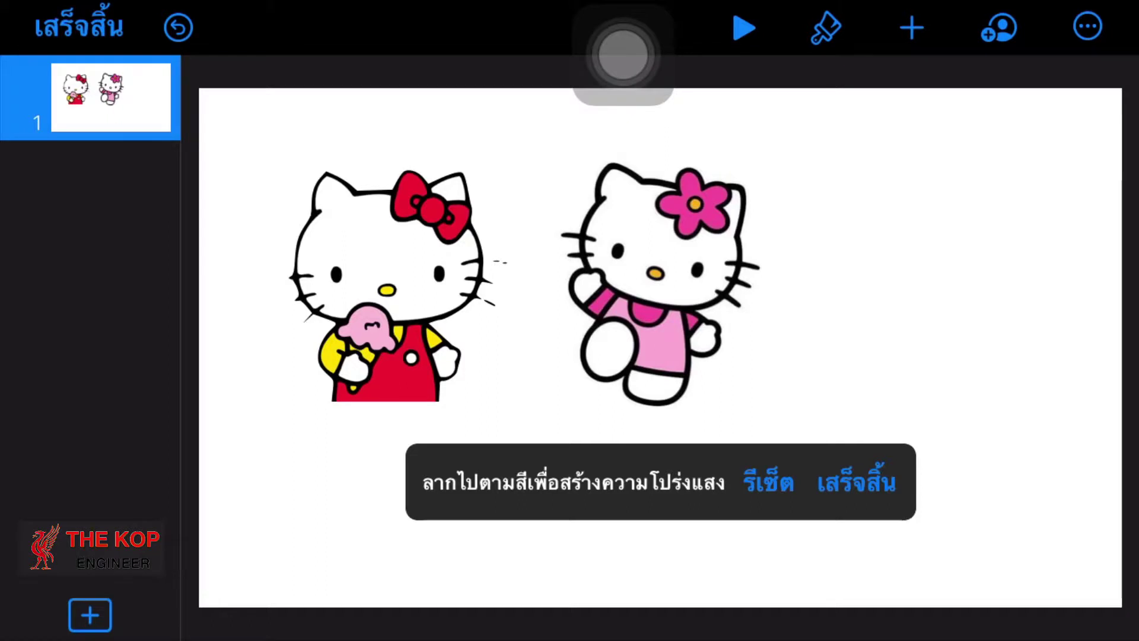
left_click_drag(763, 356, 771, 264)
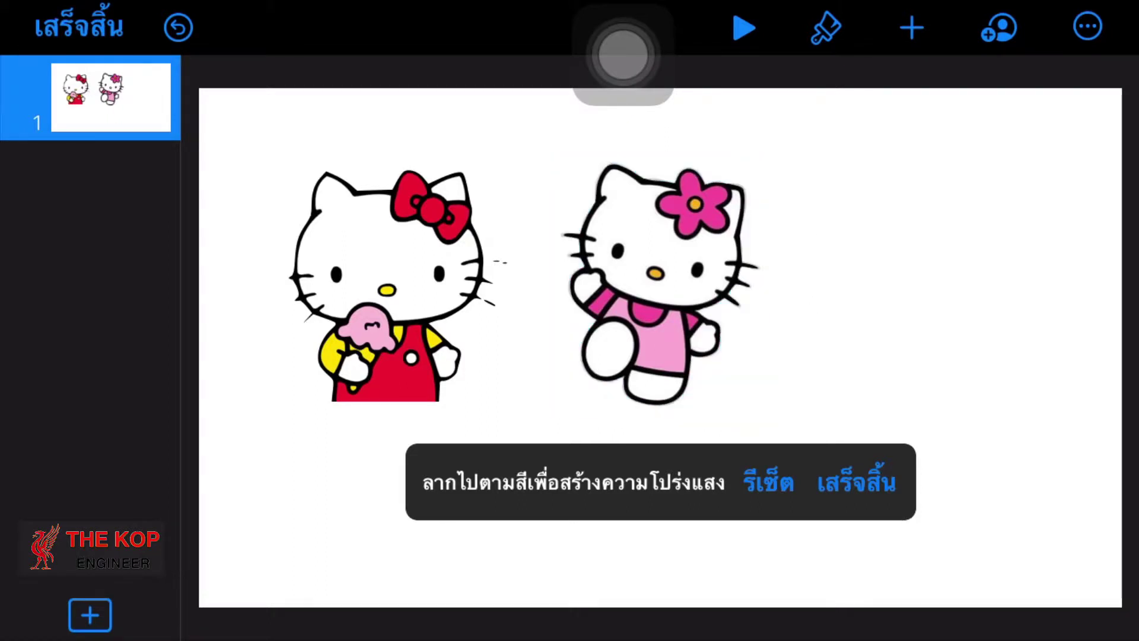
left_click(856, 482)
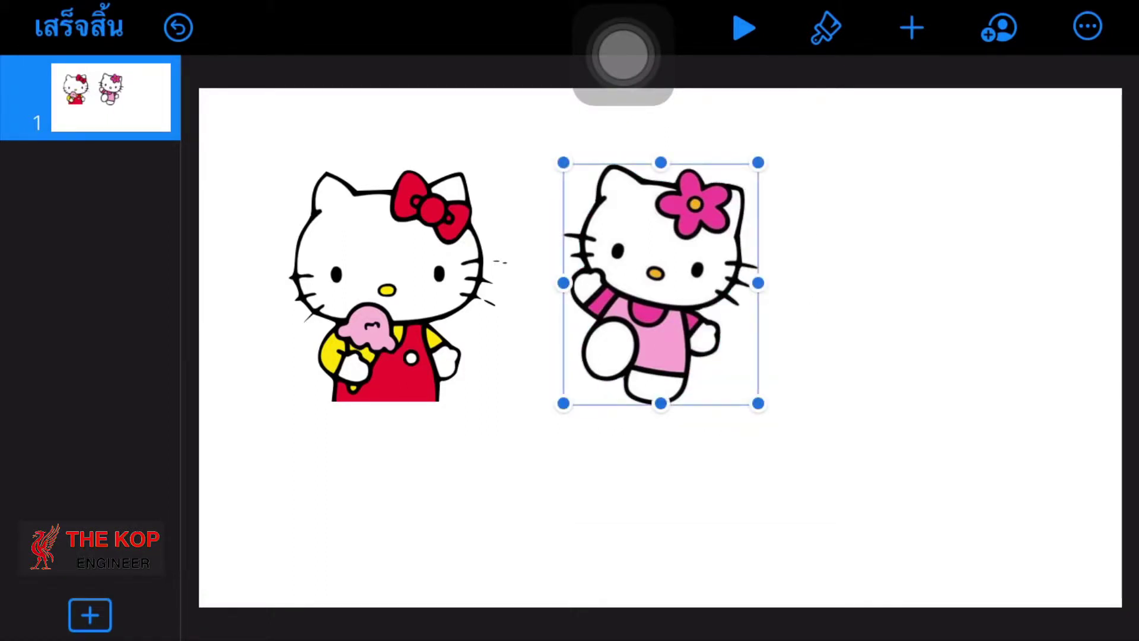
left_click(79, 27)
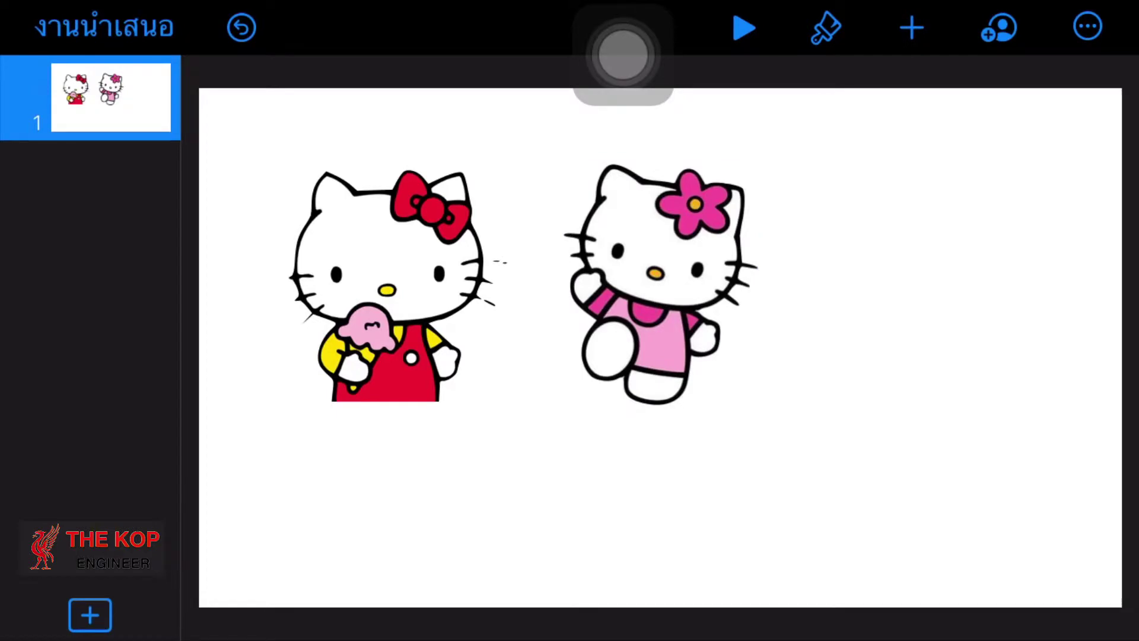
left_click(911, 28)
- Insert the beach photo from Recents and shift it left and down over the Kitties' lower halves
left_click(178, 106)
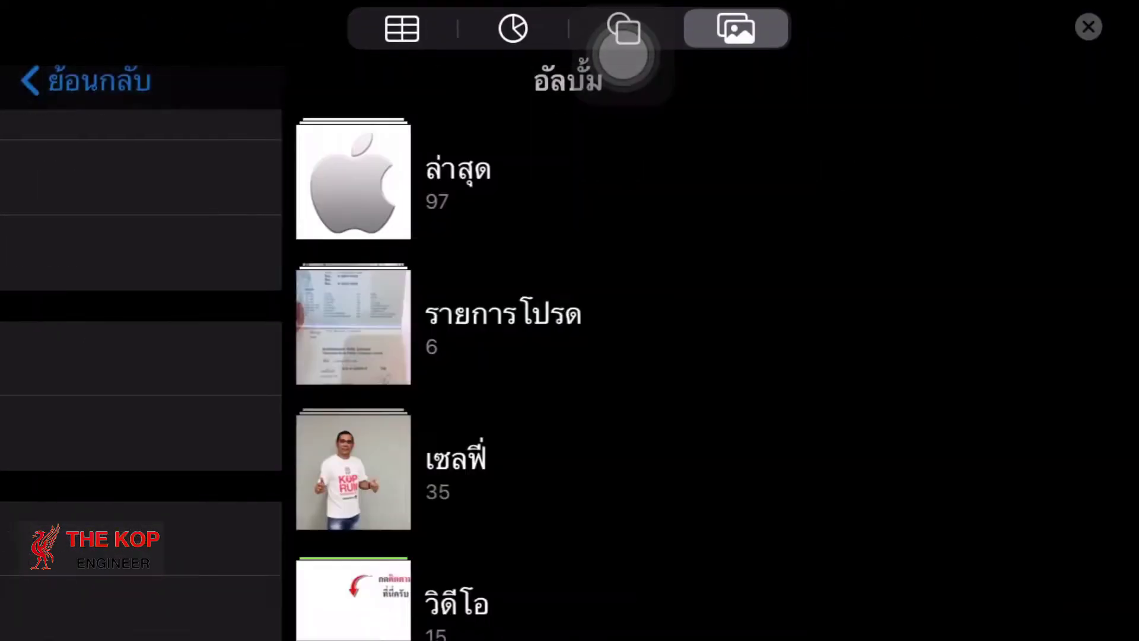
left_click(178, 172)
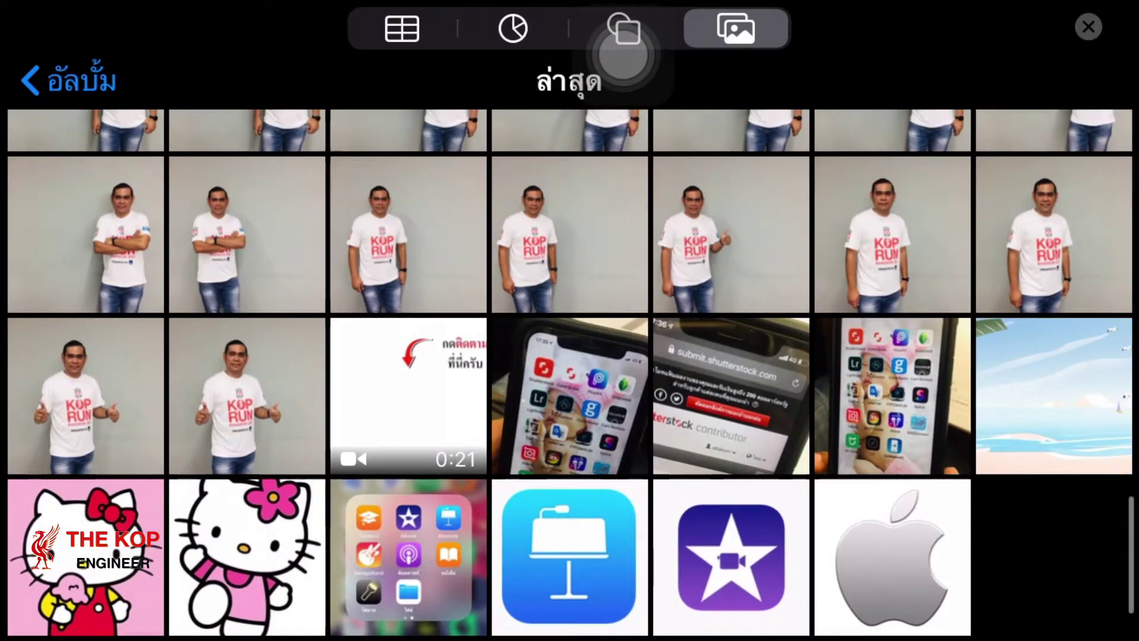
left_click(1053, 396)
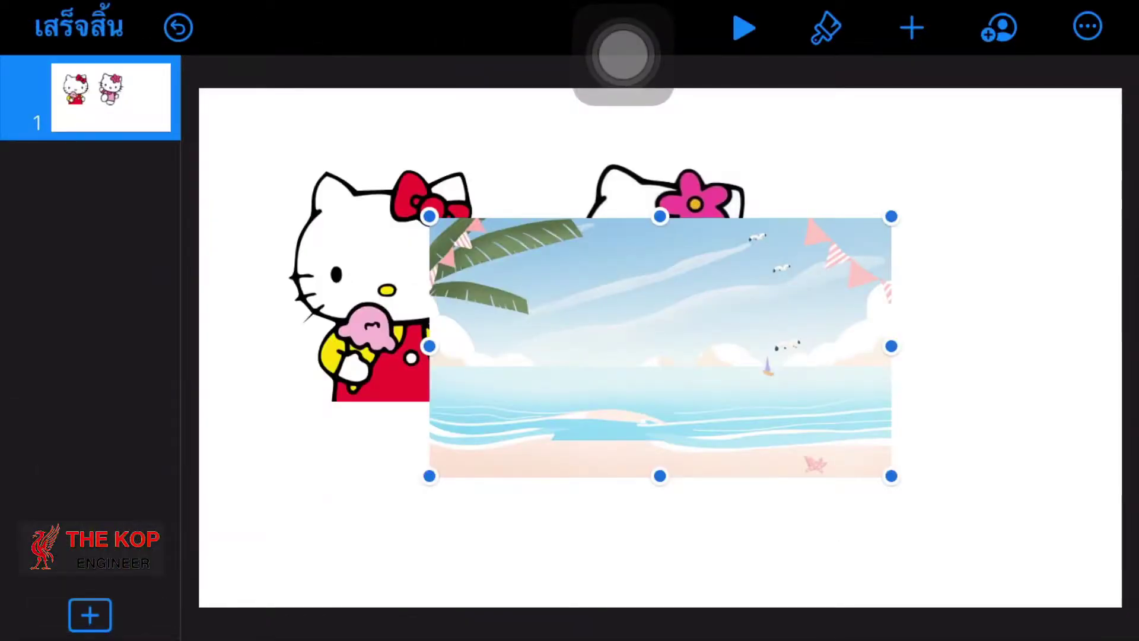
left_click_drag(660, 346, 532, 414)
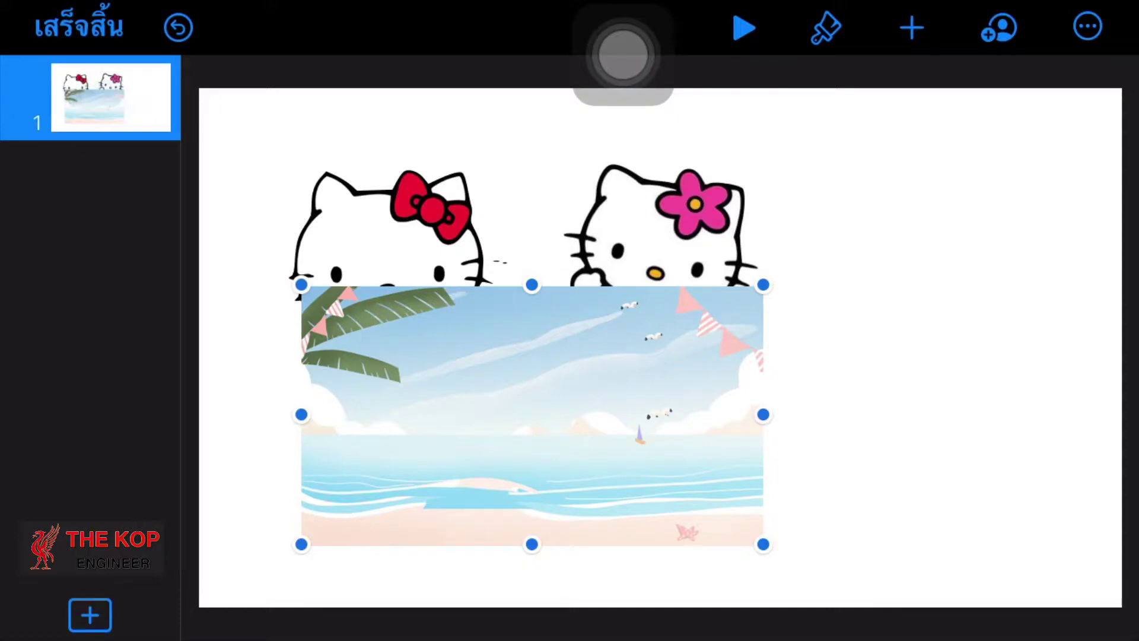
left_click(397, 225)
left_click(397, 225)
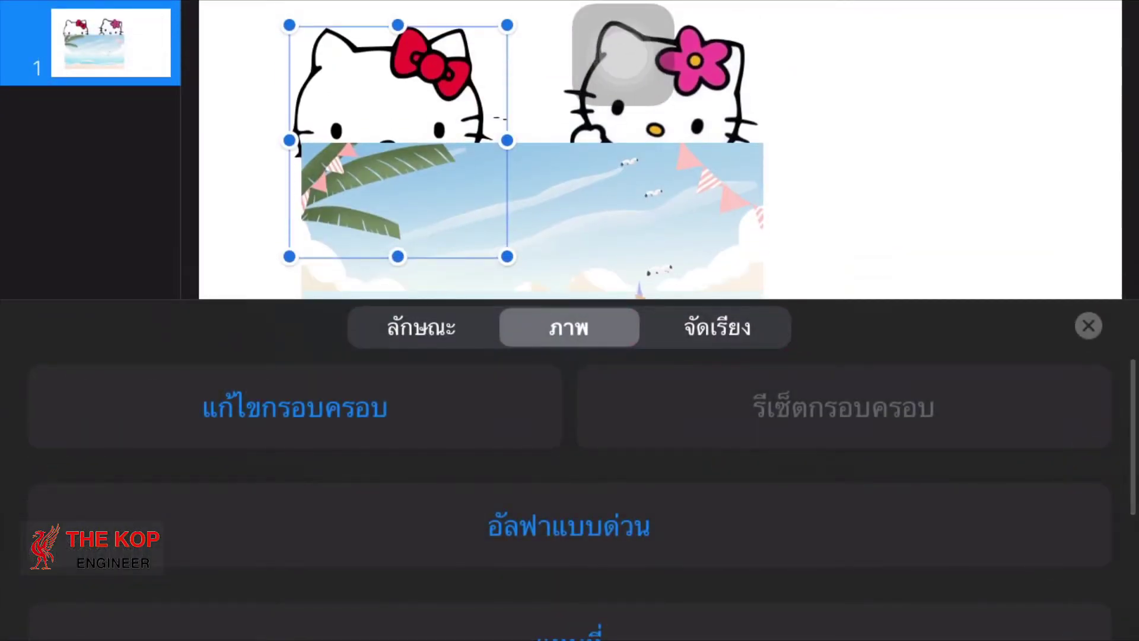
- Bring the red-bow and pink-flower Kitties fully to the front, ahead of the beach picture
left_click(718, 327)
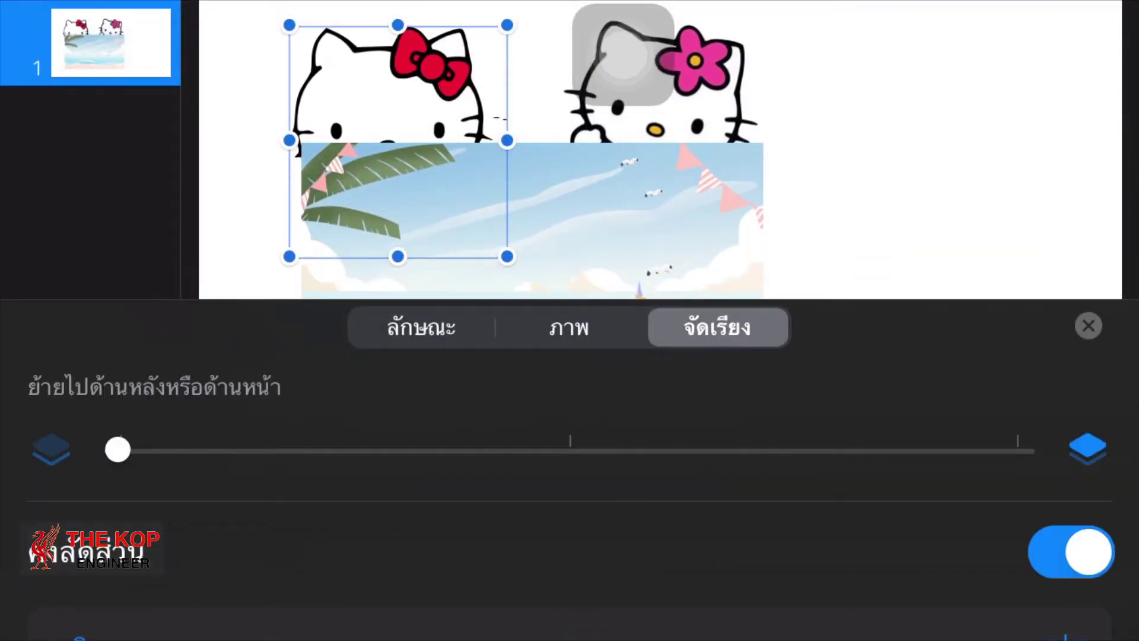
left_click_drag(118, 449, 1021, 449)
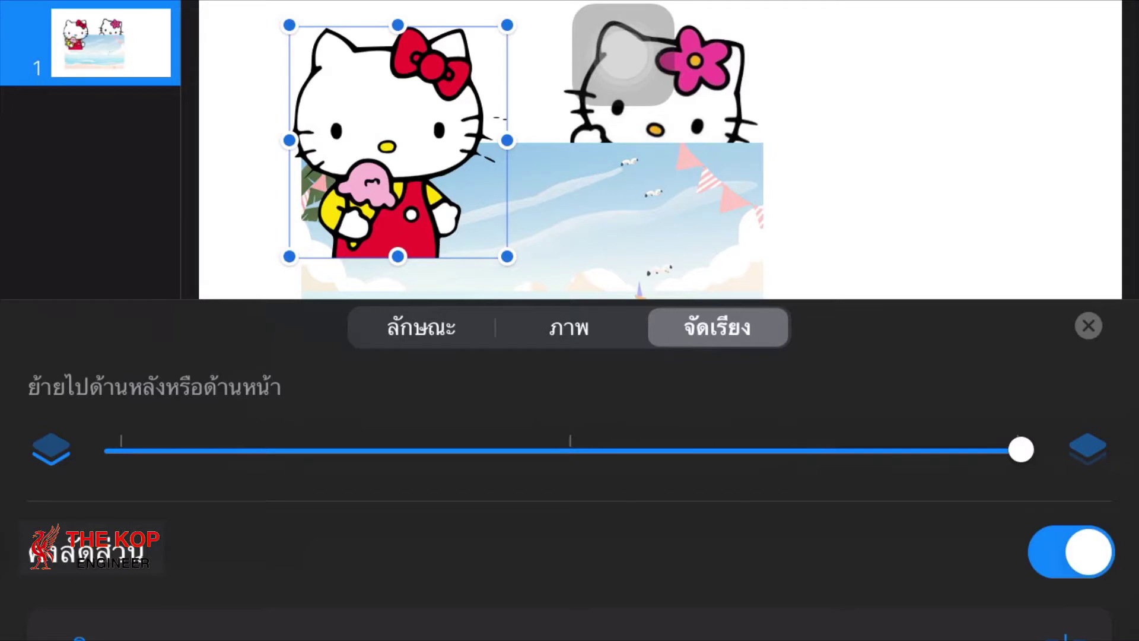
left_click(949, 178)
left_click(660, 226)
left_click(658, 226)
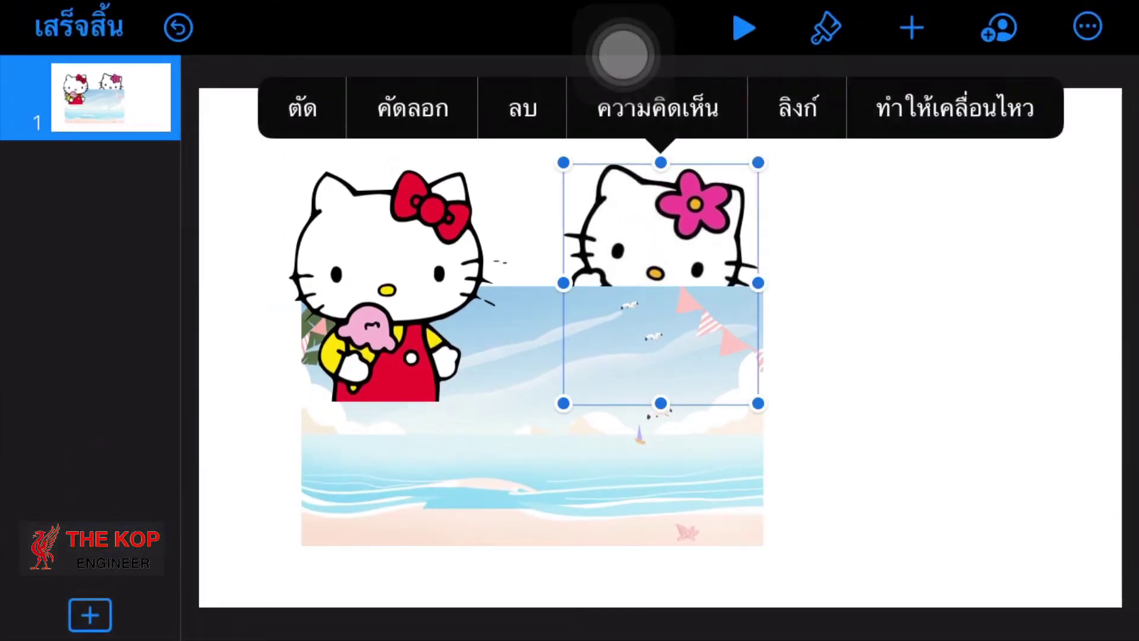
left_click(826, 28)
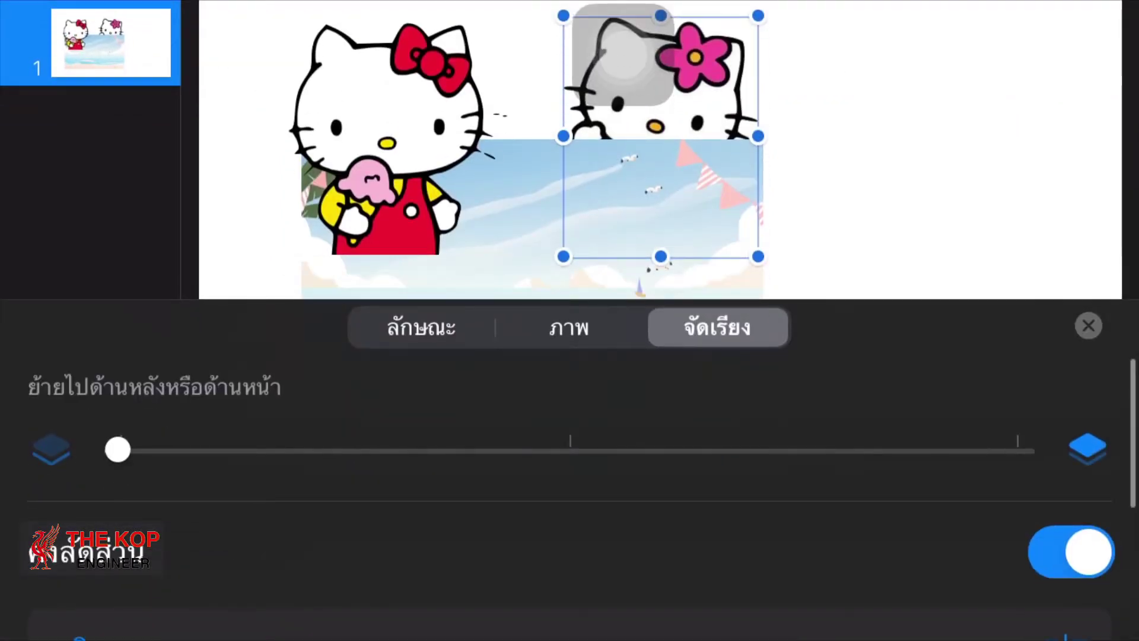
left_click_drag(118, 450, 1021, 449)
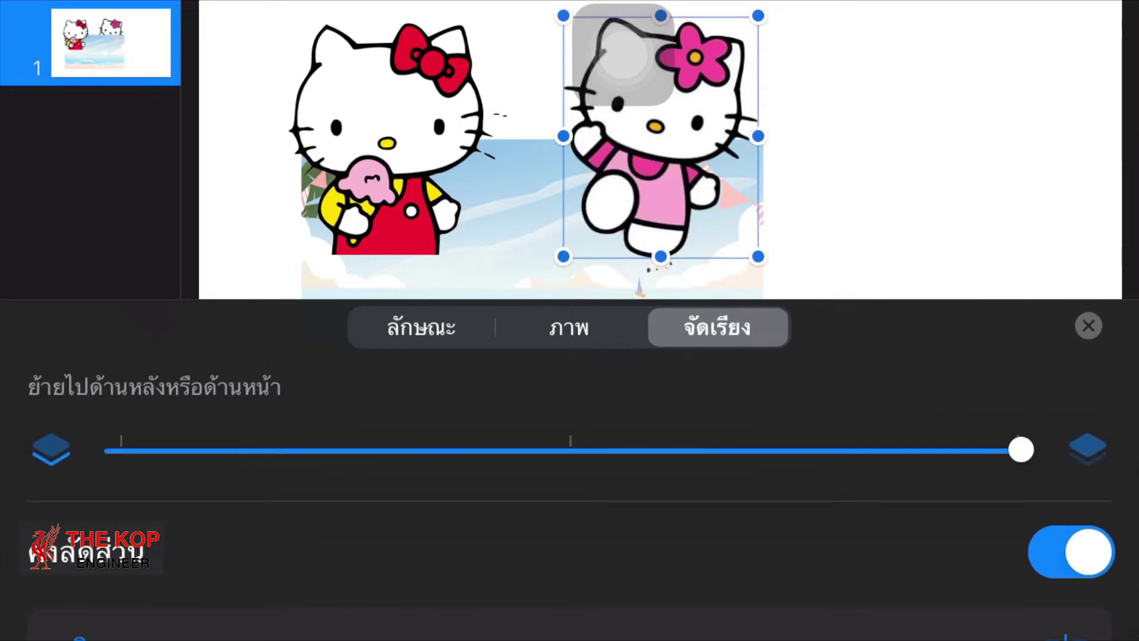
left_click(949, 178)
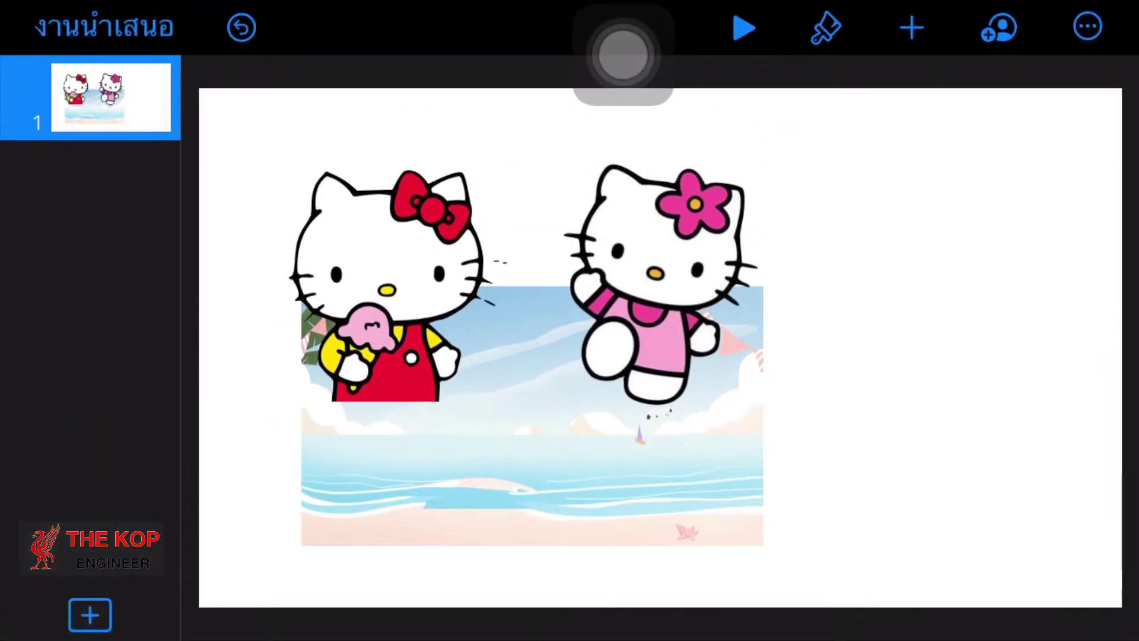
- Move the beach picture up to the slide's top-left corner
left_click(534, 475)
left_click(532, 414)
left_click_drag(532, 414, 429, 217)
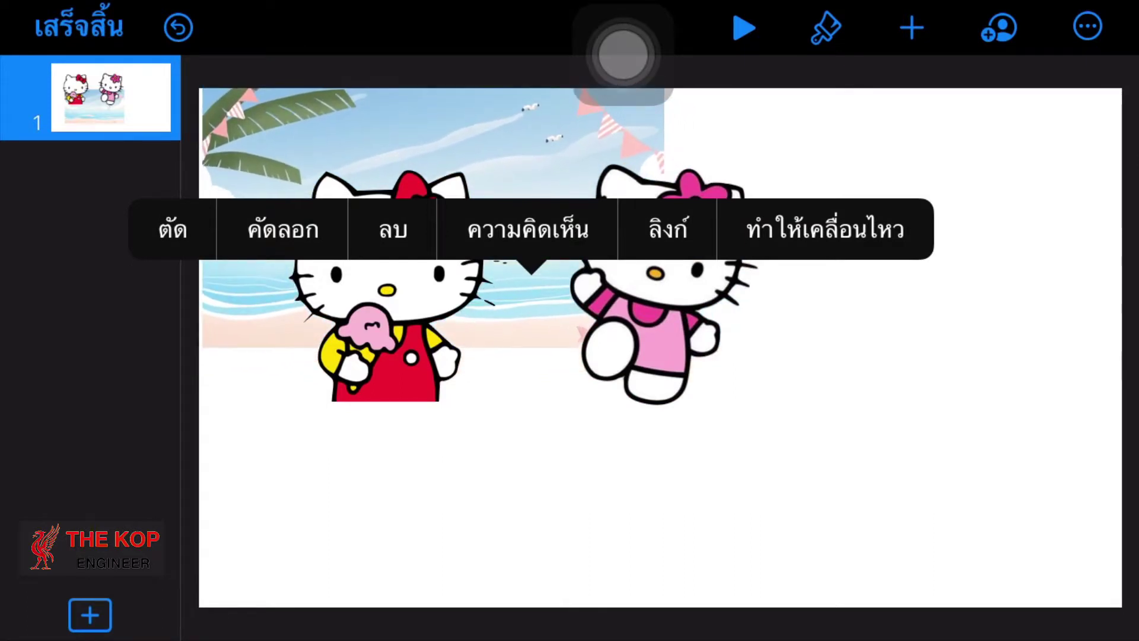
- Stretch the beach picture to fill the slide and move the red-bow Kitty to the lower-left corner
left_click_drag(661, 347, 1116, 604)
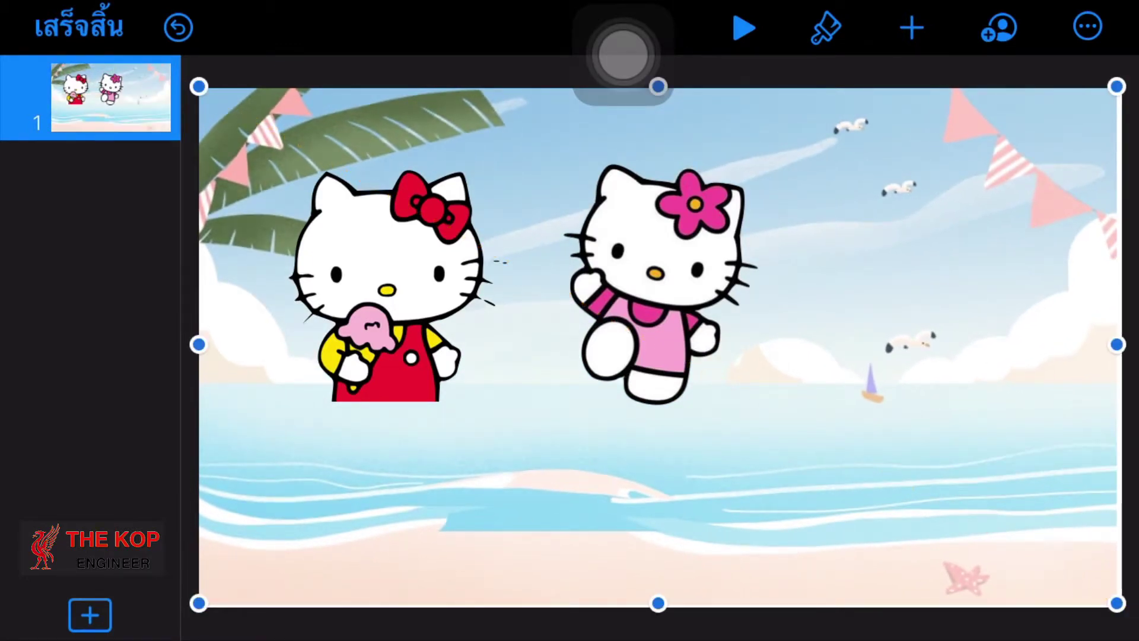
left_click(657, 344)
left_click(386, 284)
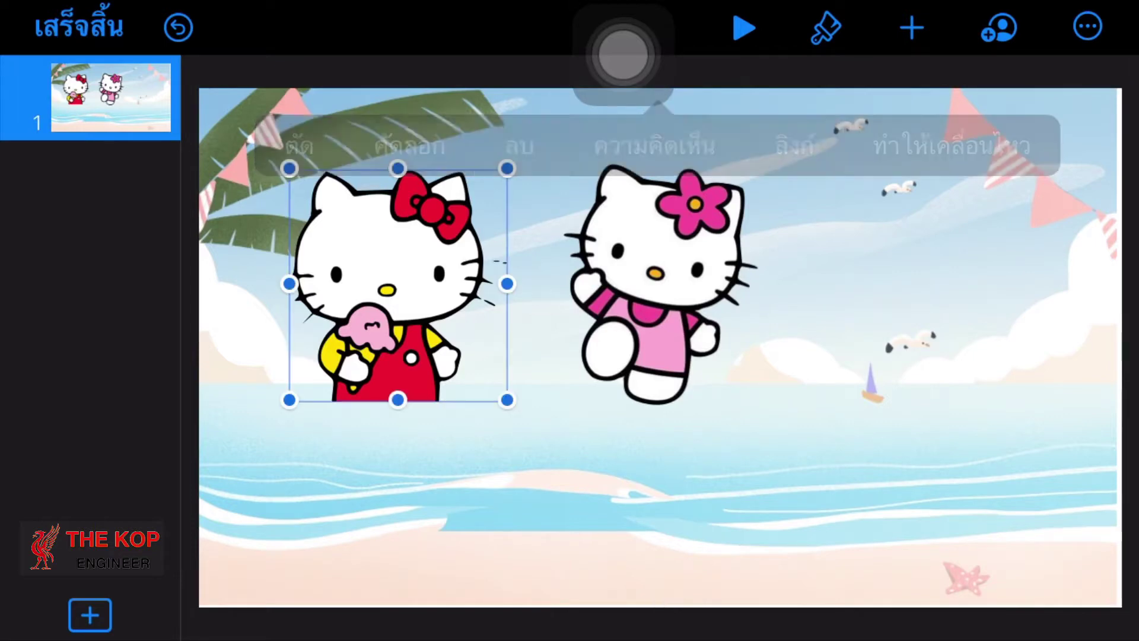
left_click_drag(385, 285, 315, 459)
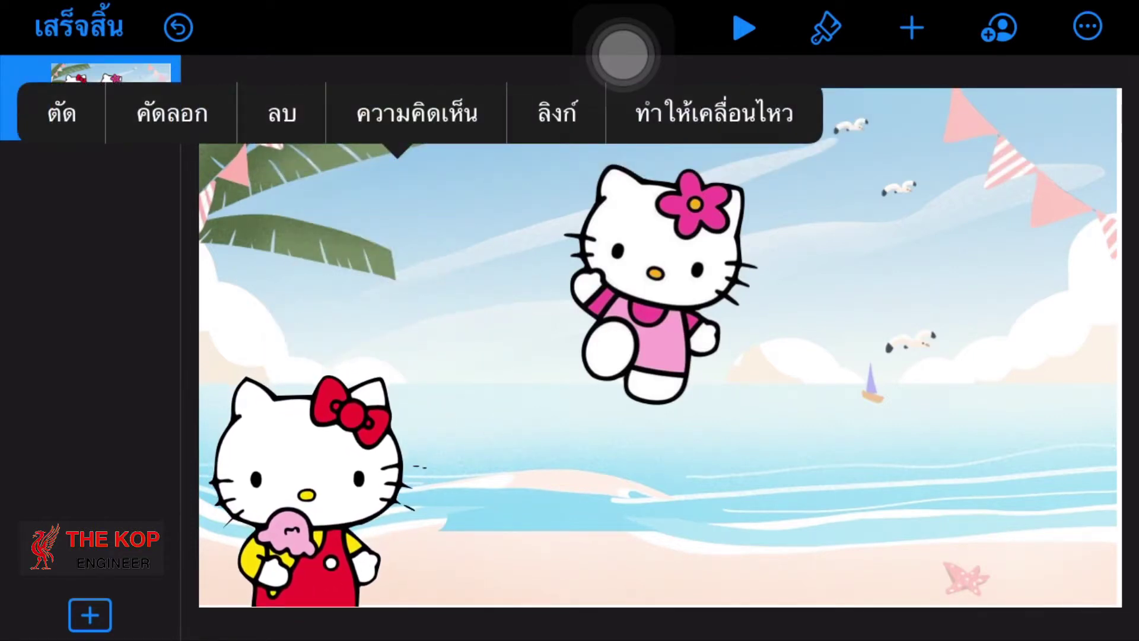
left_click(309, 492)
- Shrink the pink-flower Kitty slightly and place it right beside the red-bow Kitty
left_click(658, 450)
left_click(658, 451)
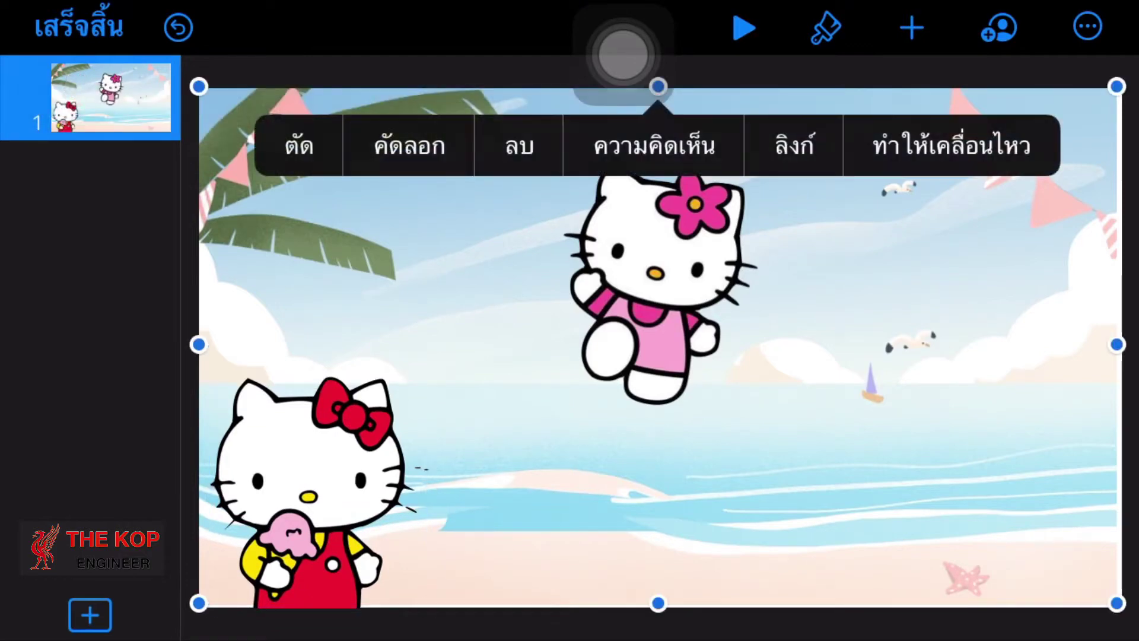
left_click_drag(653, 285, 537, 469)
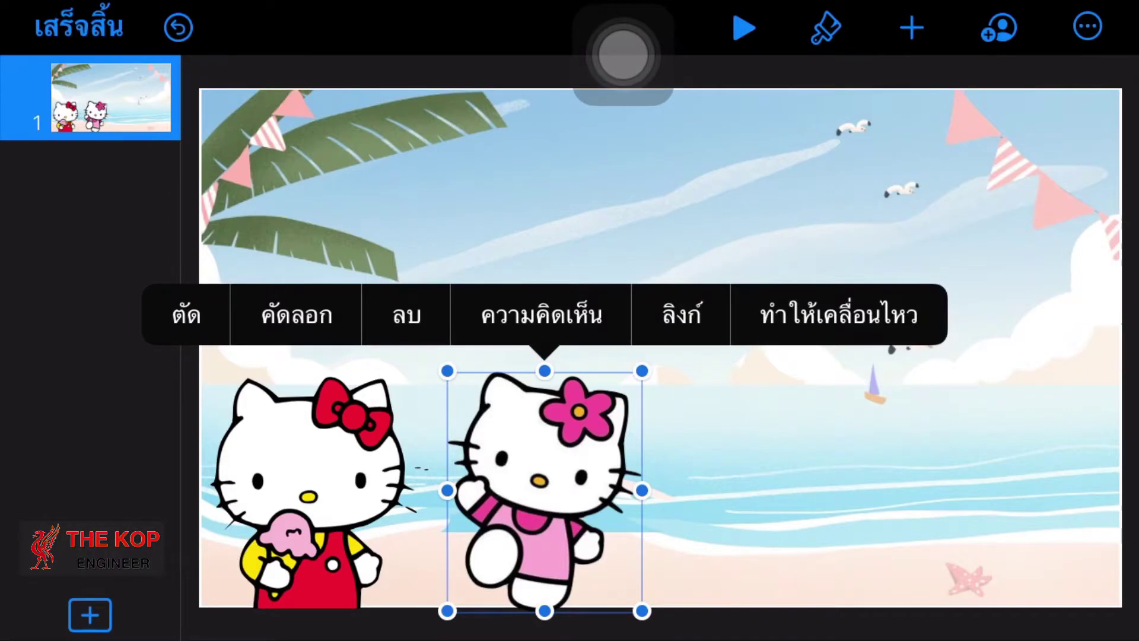
left_click_drag(641, 370, 600, 422)
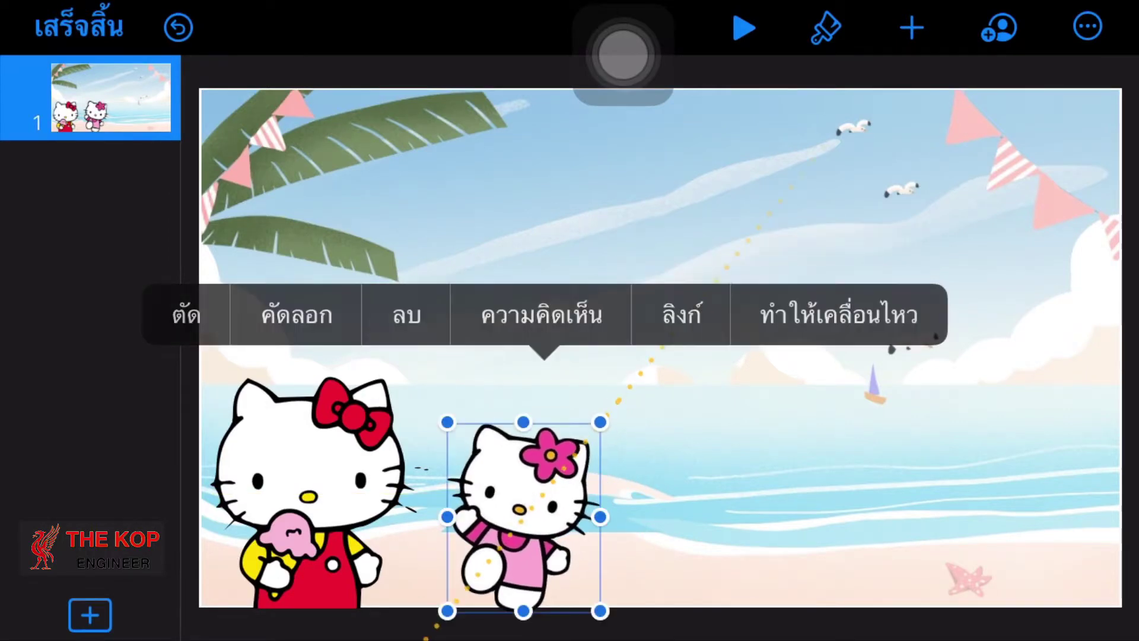
left_click_drag(522, 516, 491, 512)
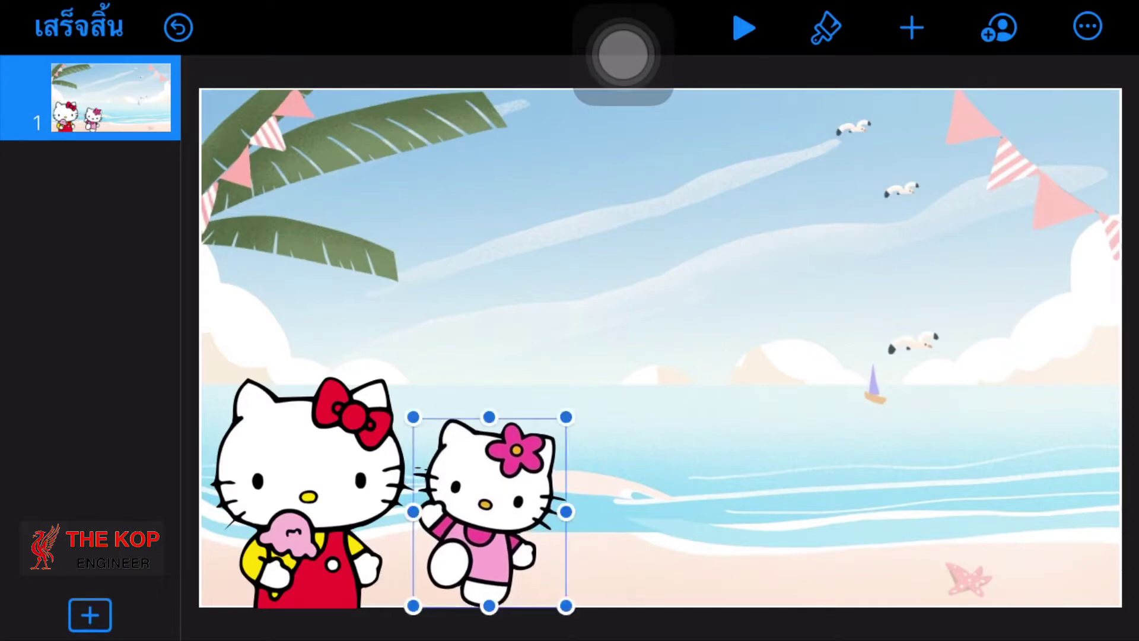
left_click(659, 347)
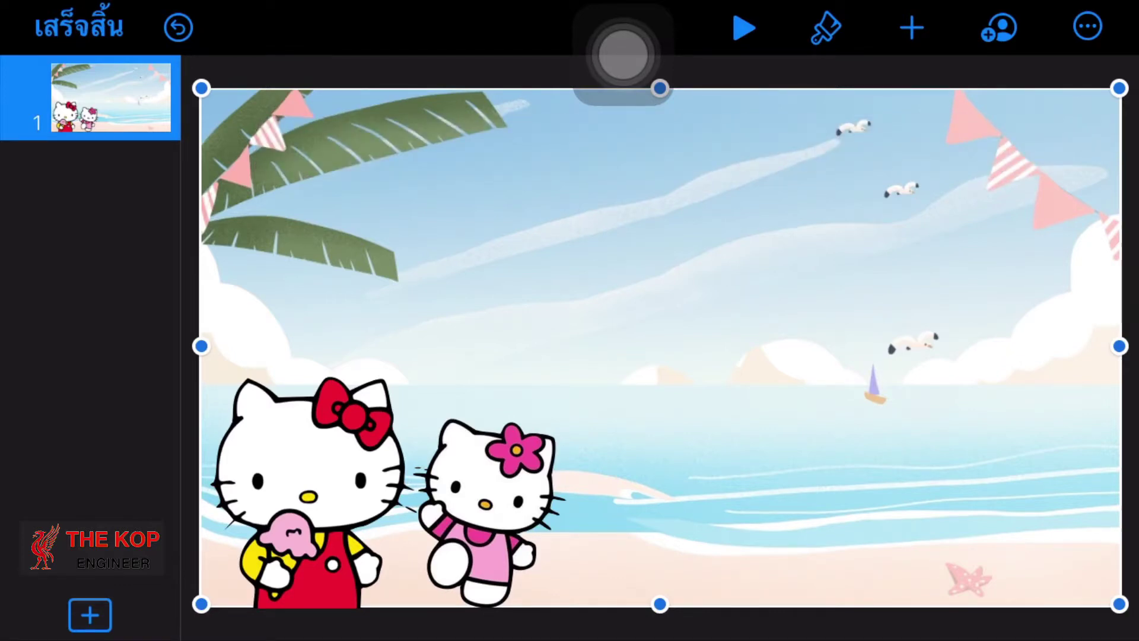
- Export the slide as a PNG image, 'งานนำเสนอ 13', and return to the slide editor
left_click(1087, 26)
left_click(89, 165)
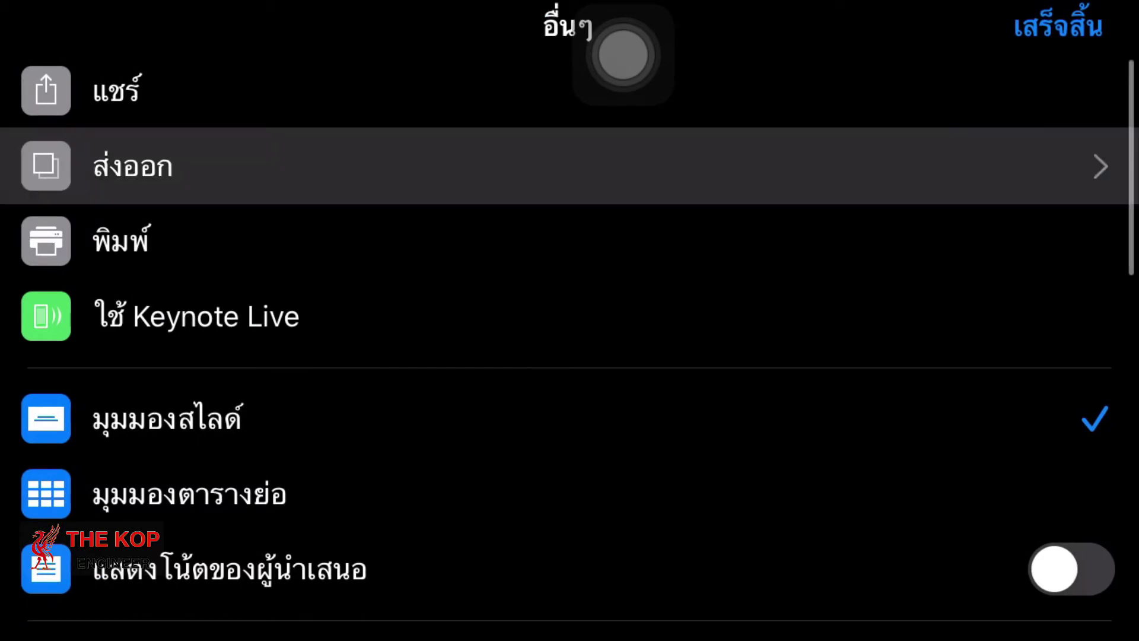
left_click(53, 391)
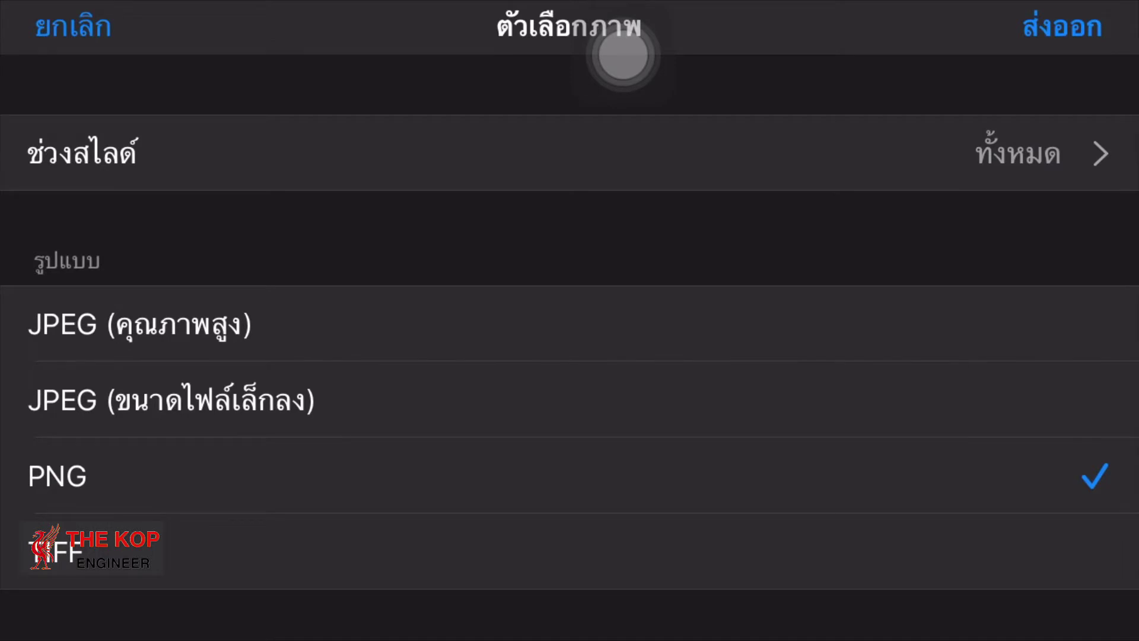
left_click(1062, 27)
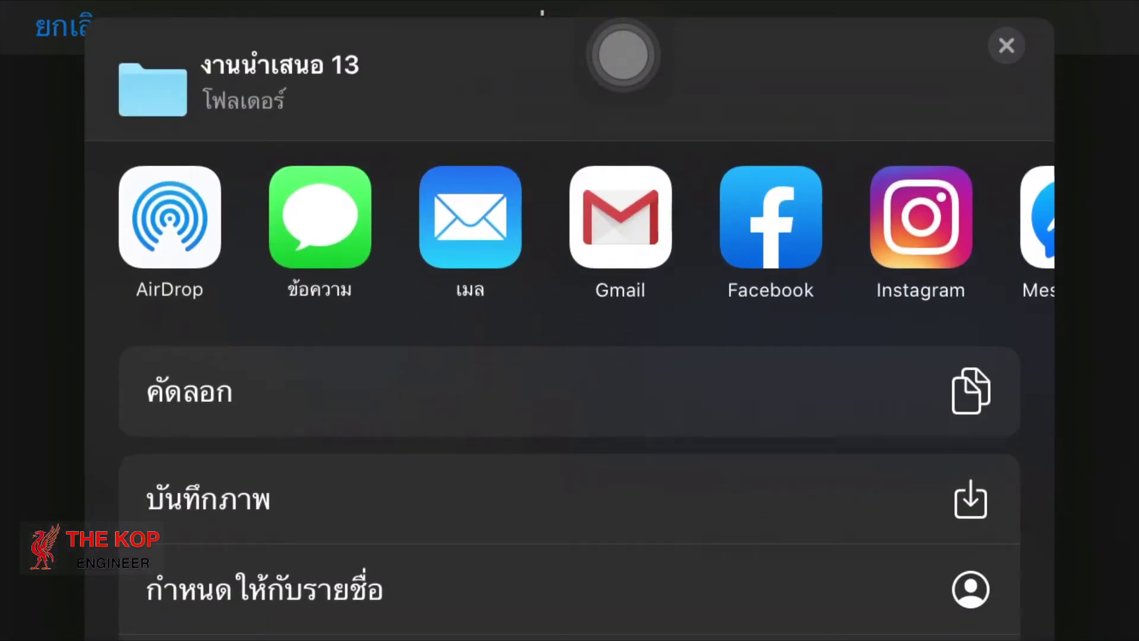
left_click(1007, 46)
left_click(59, 27)
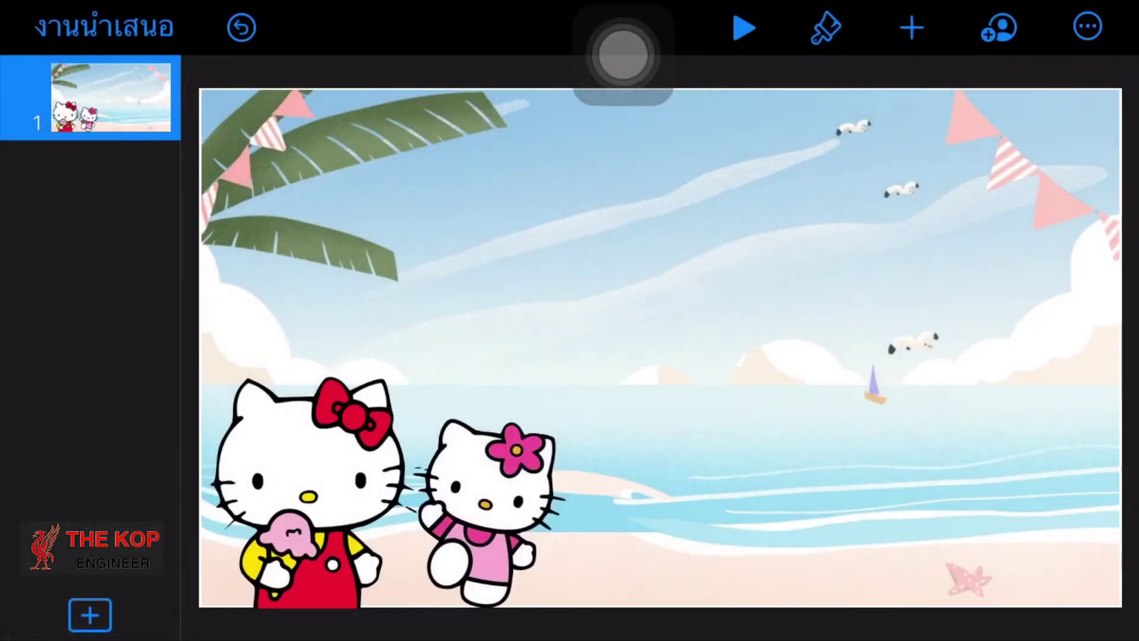